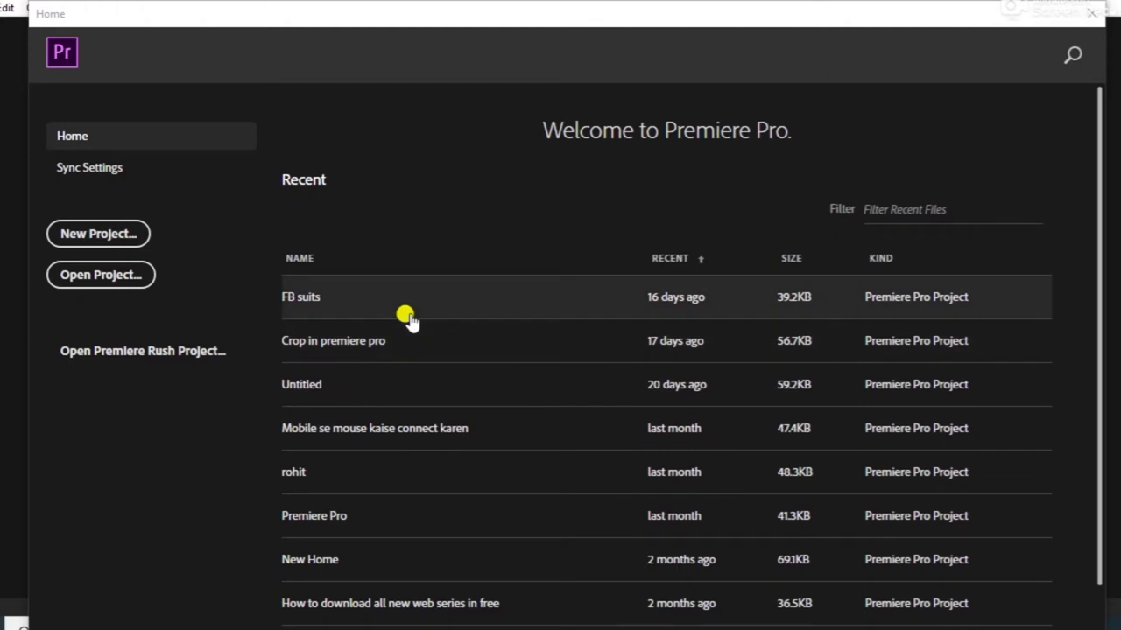
- Open the 'Crop in premiere pro' project from the Recent list on the Home screen
double_click(409, 347)
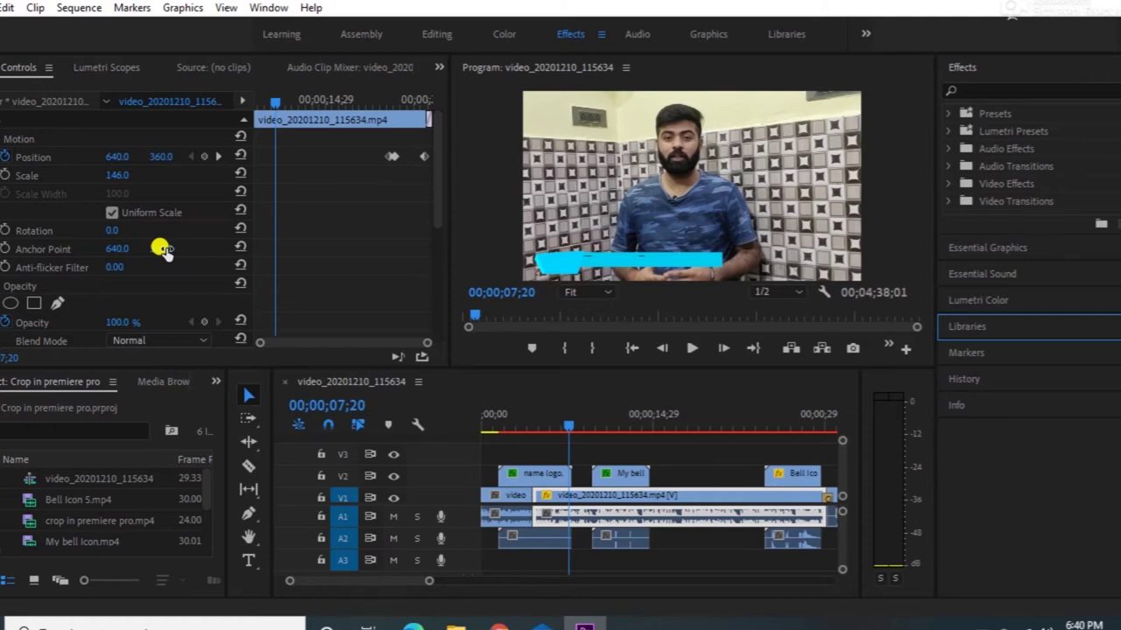
left_click(484, 127)
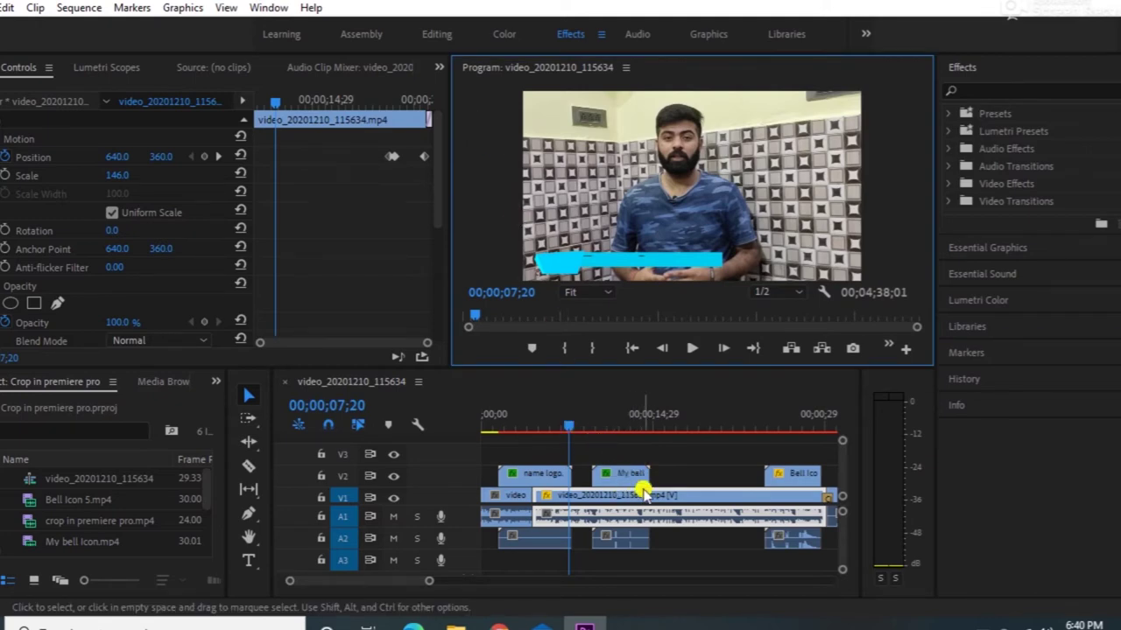
left_click(682, 506)
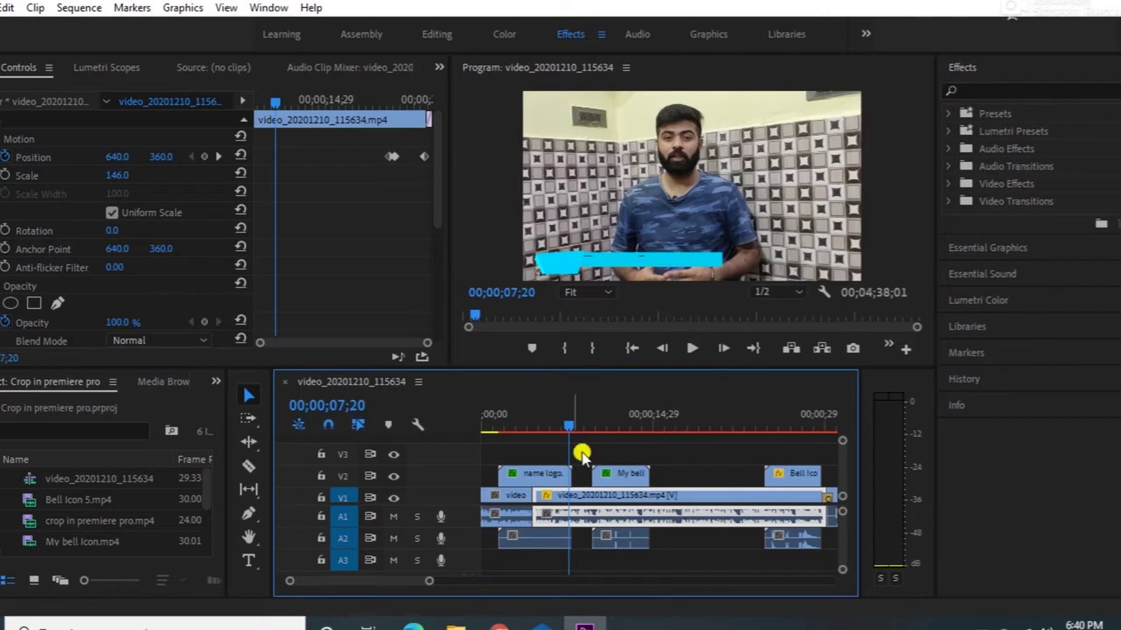
left_click(574, 241)
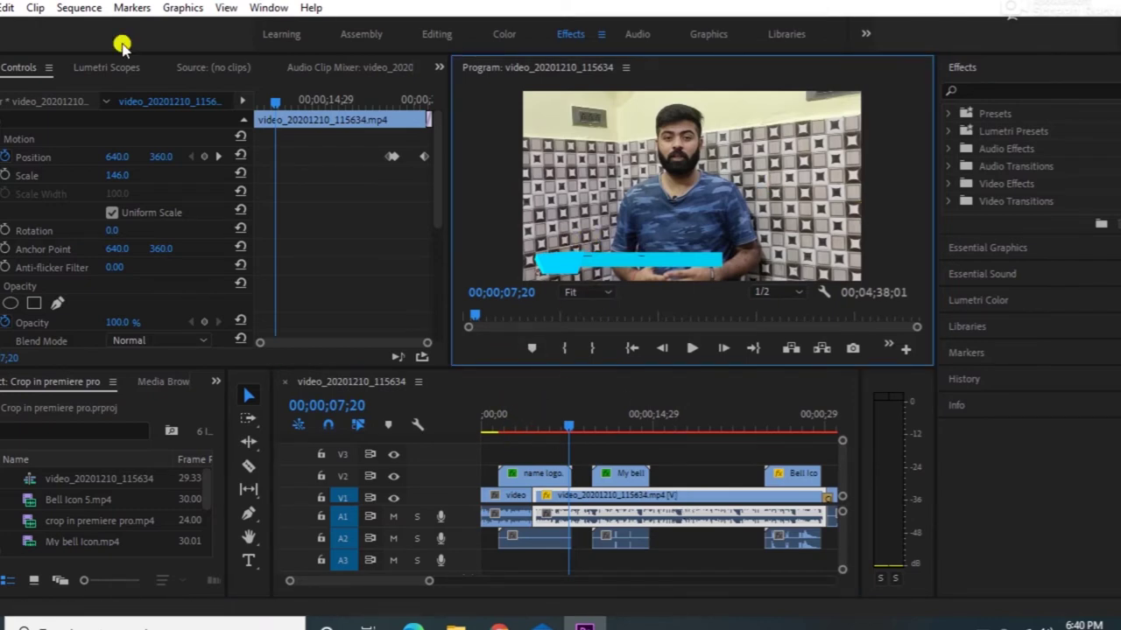
left_click(1, 7)
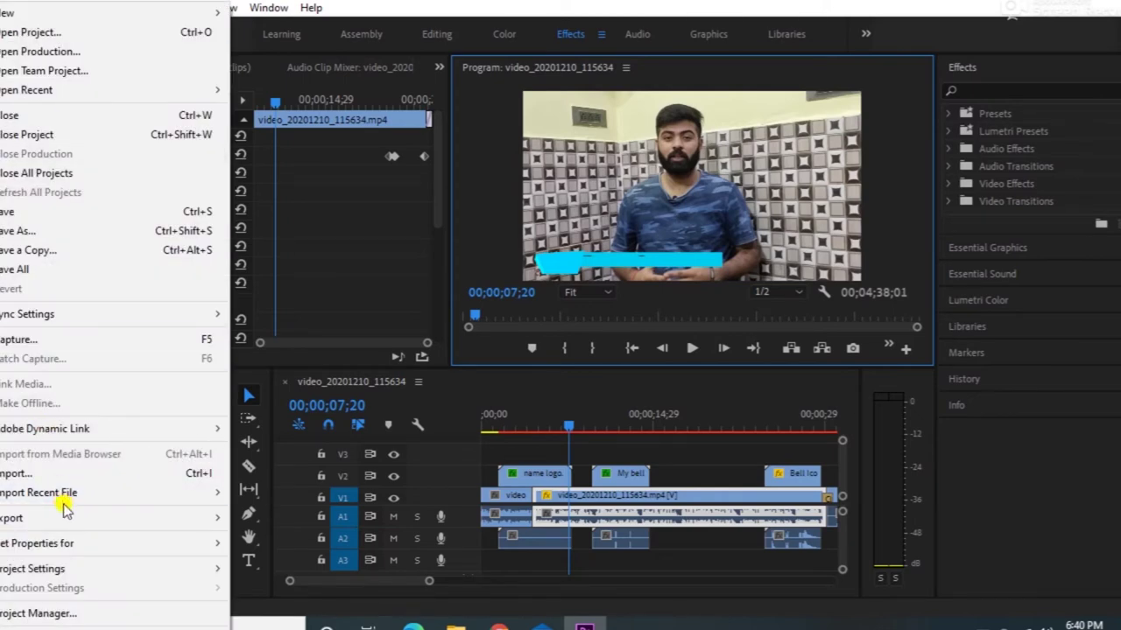
mouse_move(75, 523)
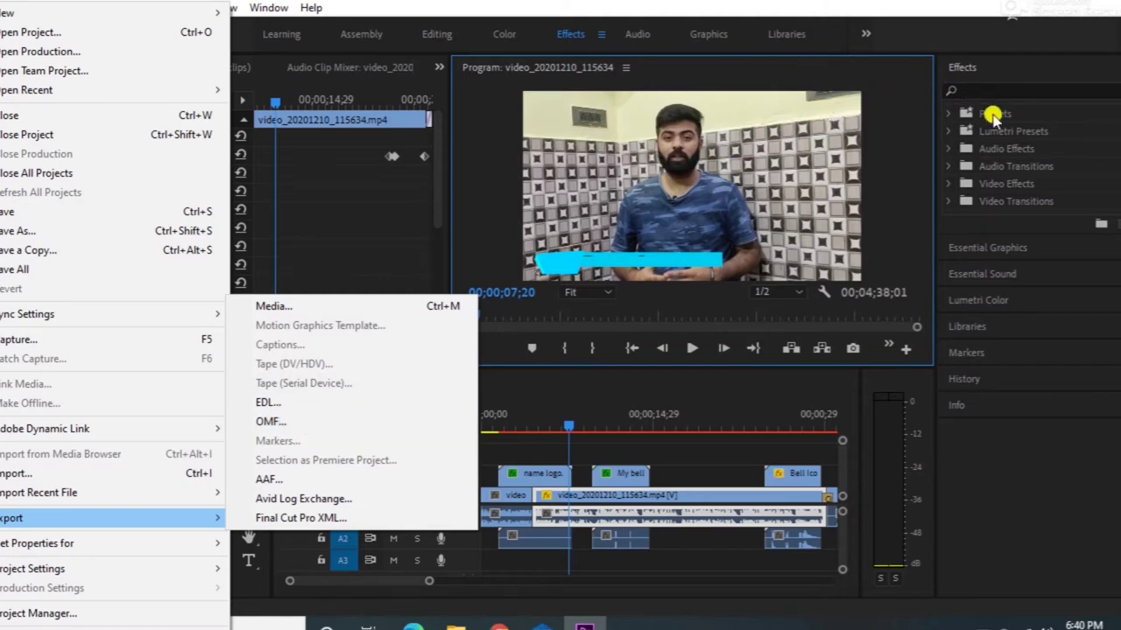
left_click(992, 114)
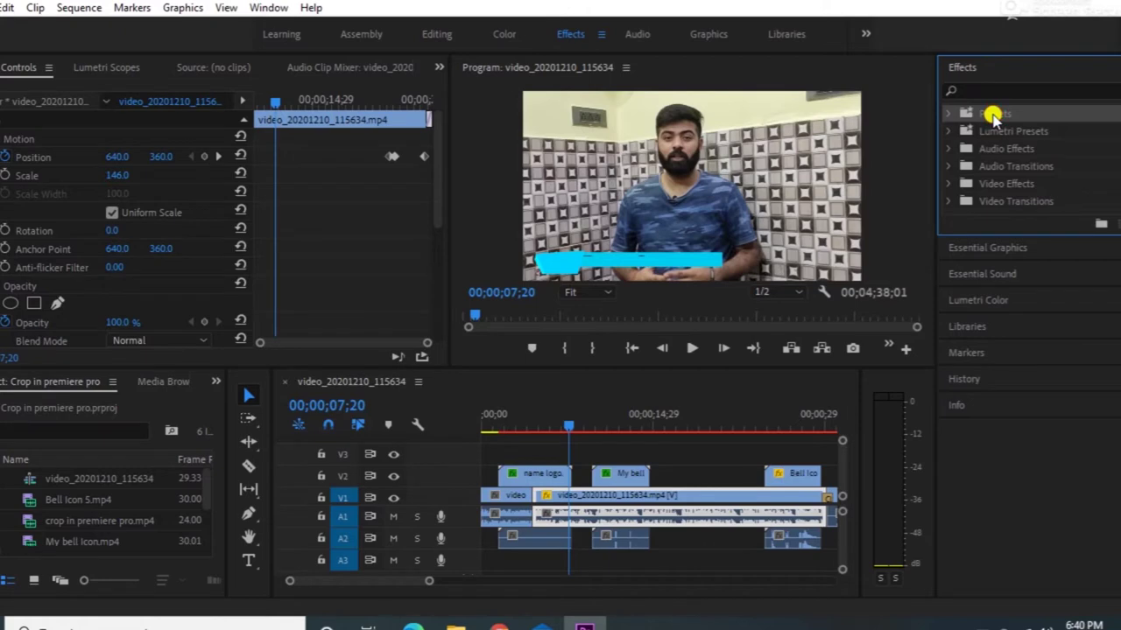
- Expand the Presets folder in the Effects panel, then close the File menu without exporting
double_click(992, 114)
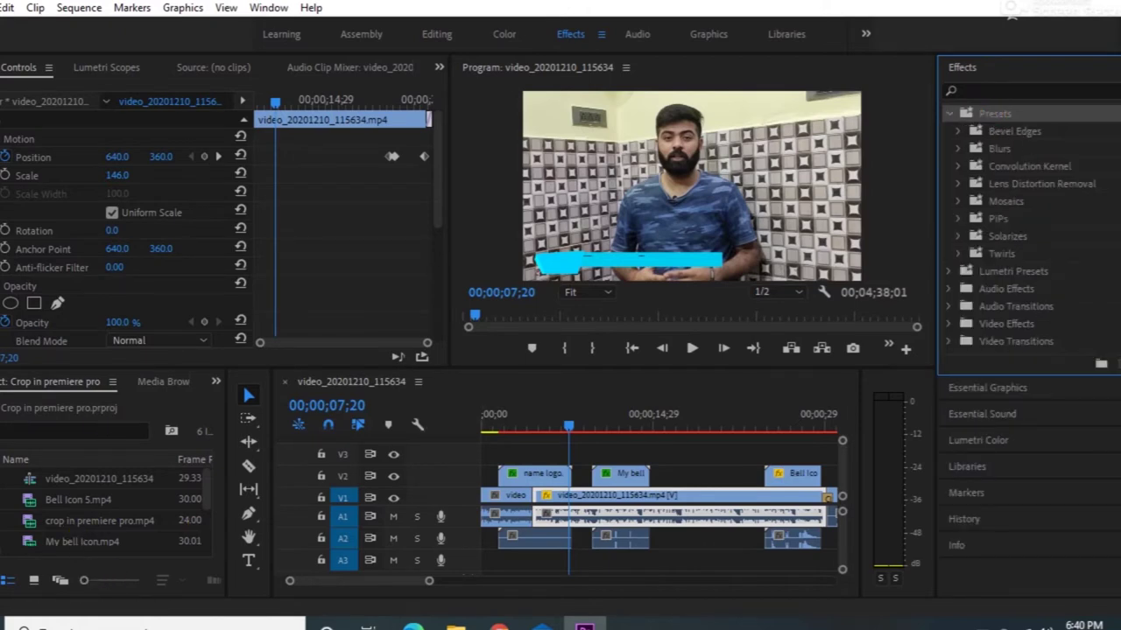
key("alt+f")
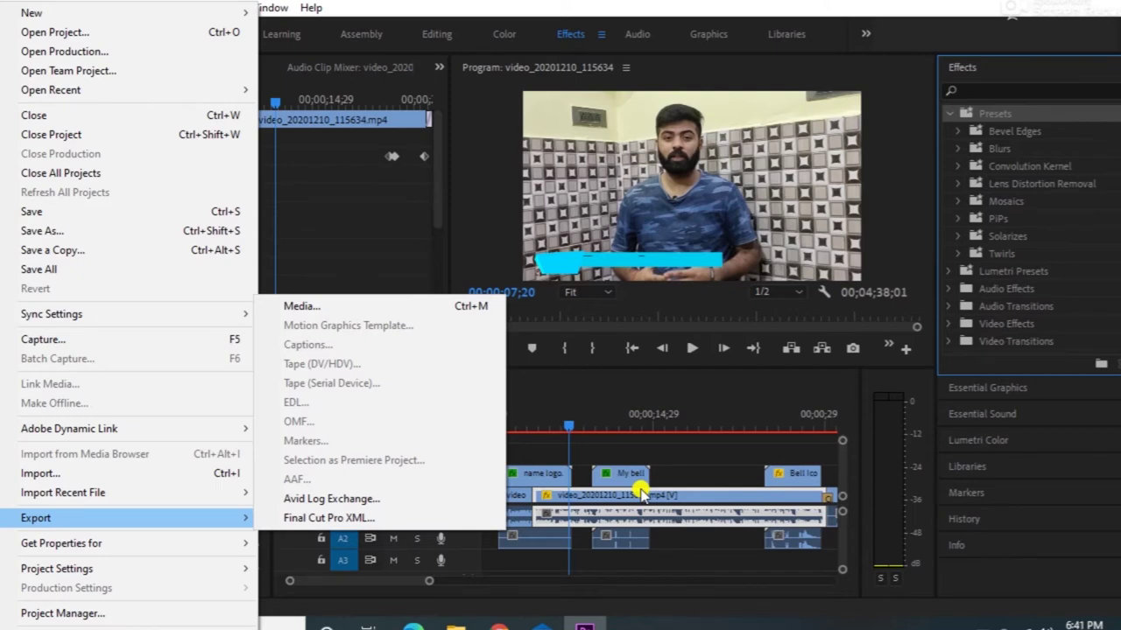
left_click(403, 306)
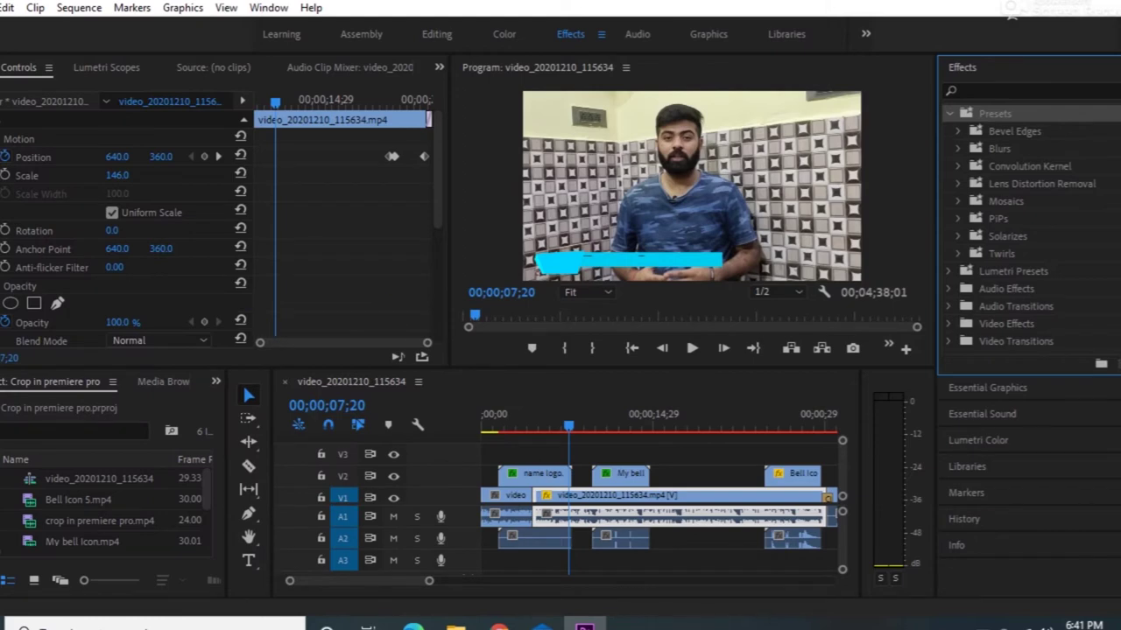
- Select the My bell Icon clip in the sequence and show the File menu's Export options
key("alt+f")
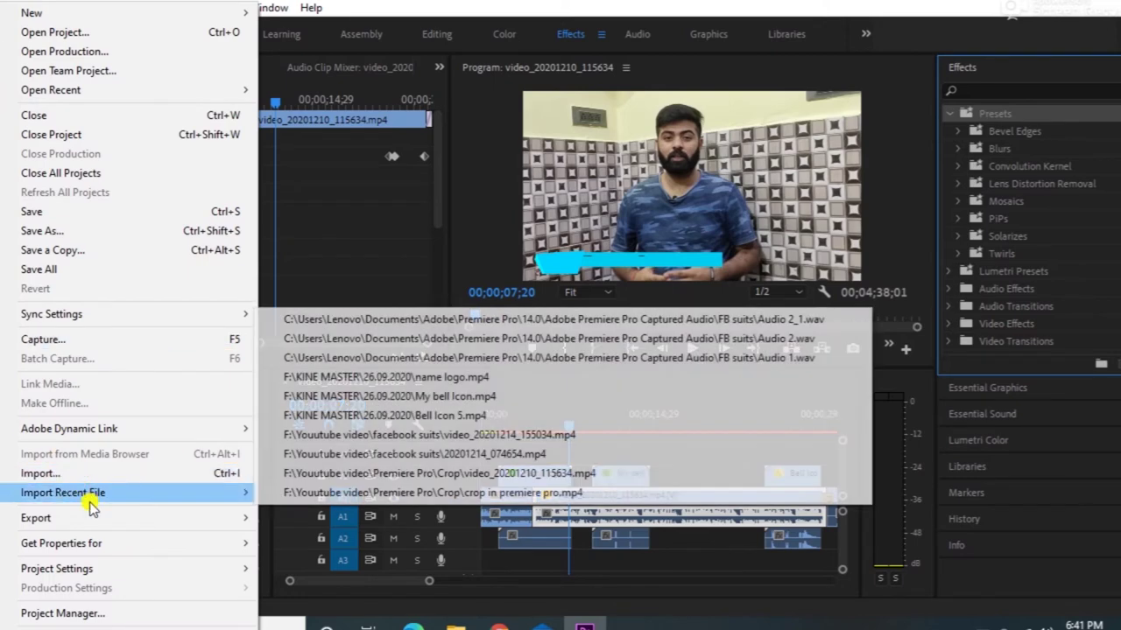
mouse_move(134, 518)
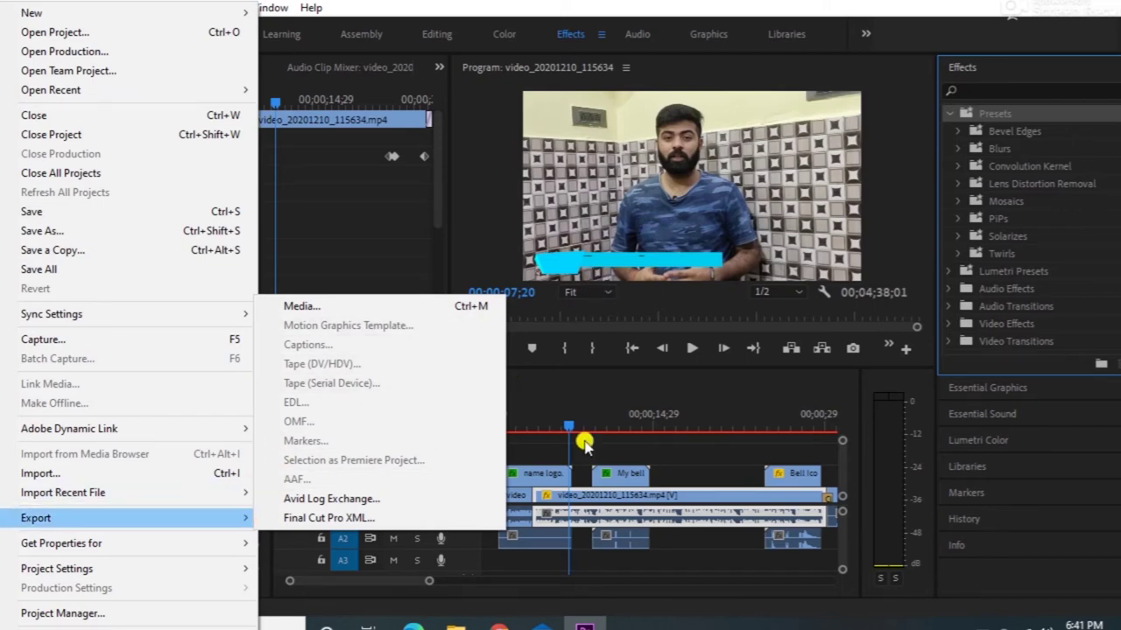
left_click(632, 480)
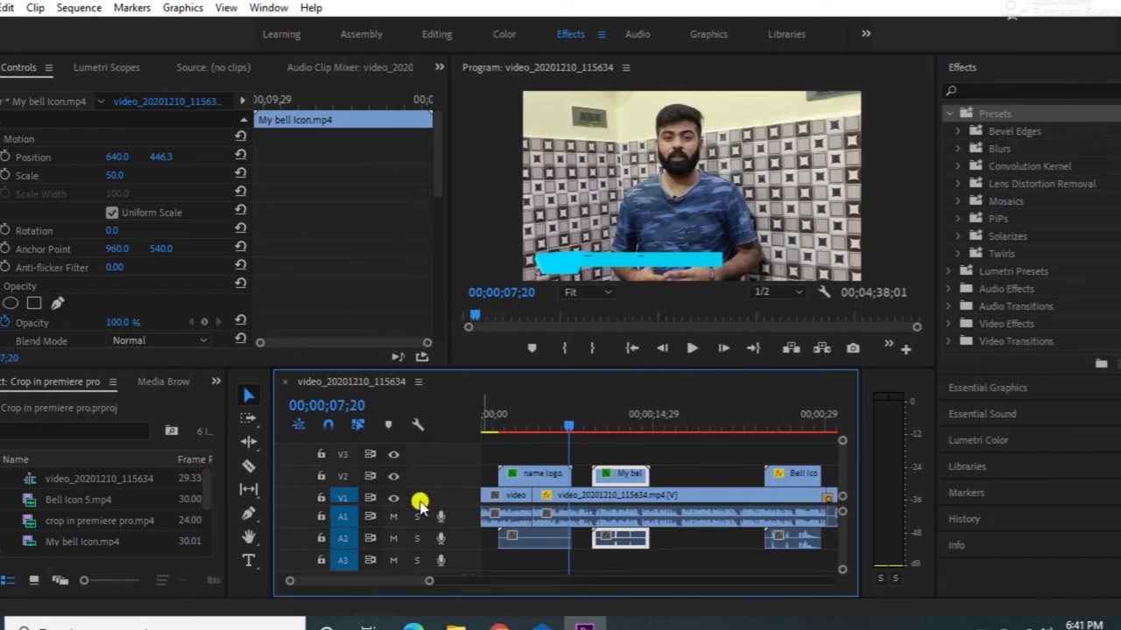
key("alt+f")
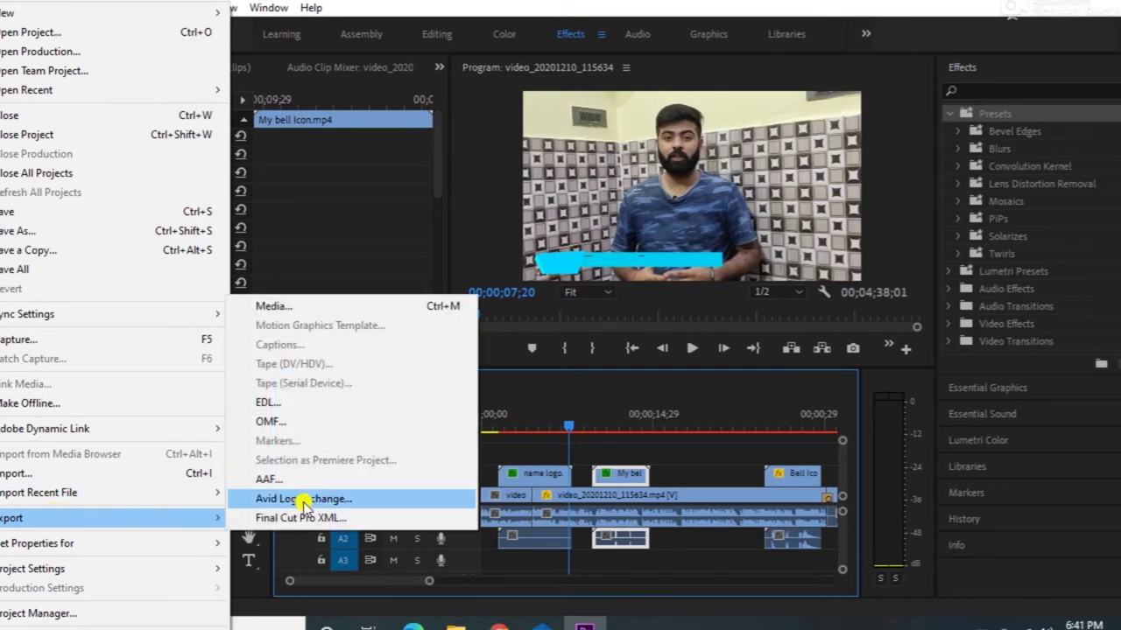
- Open Export Settings via Export > Media and move the dialog to the top of the screen
left_click(349, 304)
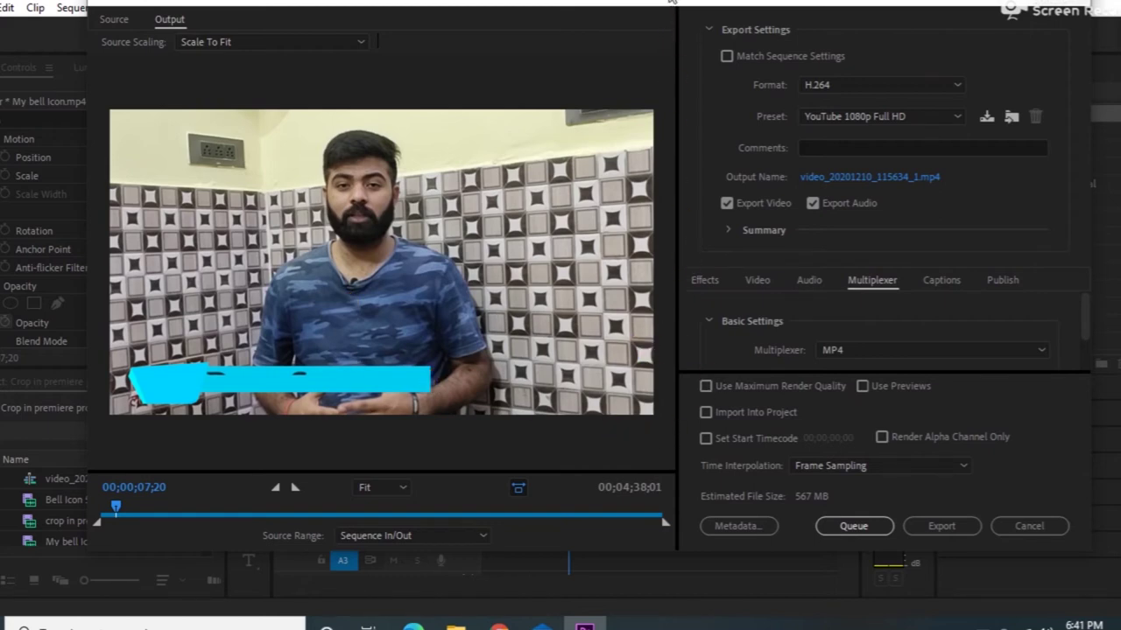
mouse_move(671, 2)
left_mouse_down()
mouse_move(672, 212)
mouse_move(668, 132)
left_mouse_up()
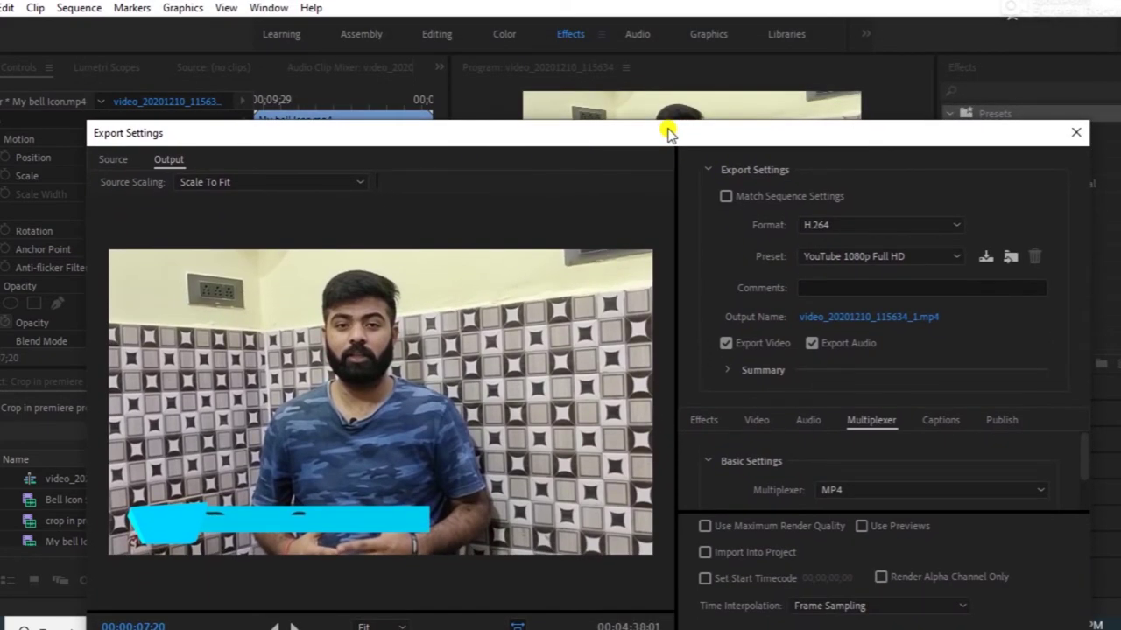
left_click_drag(668, 132, 663, 7)
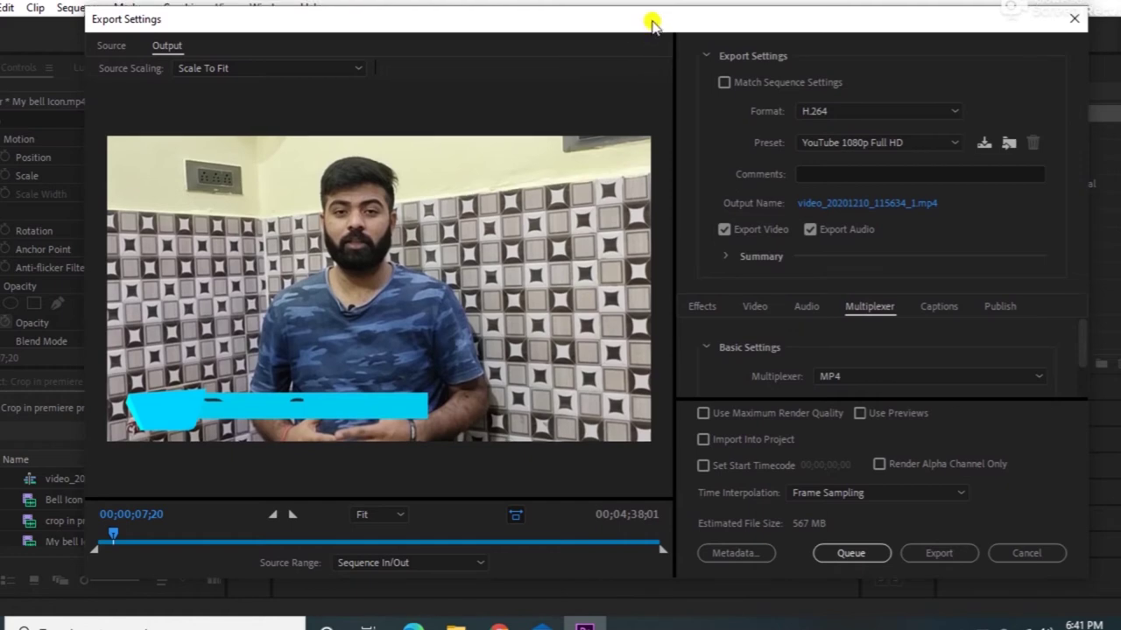
left_click_drag(652, 22, 653, 5)
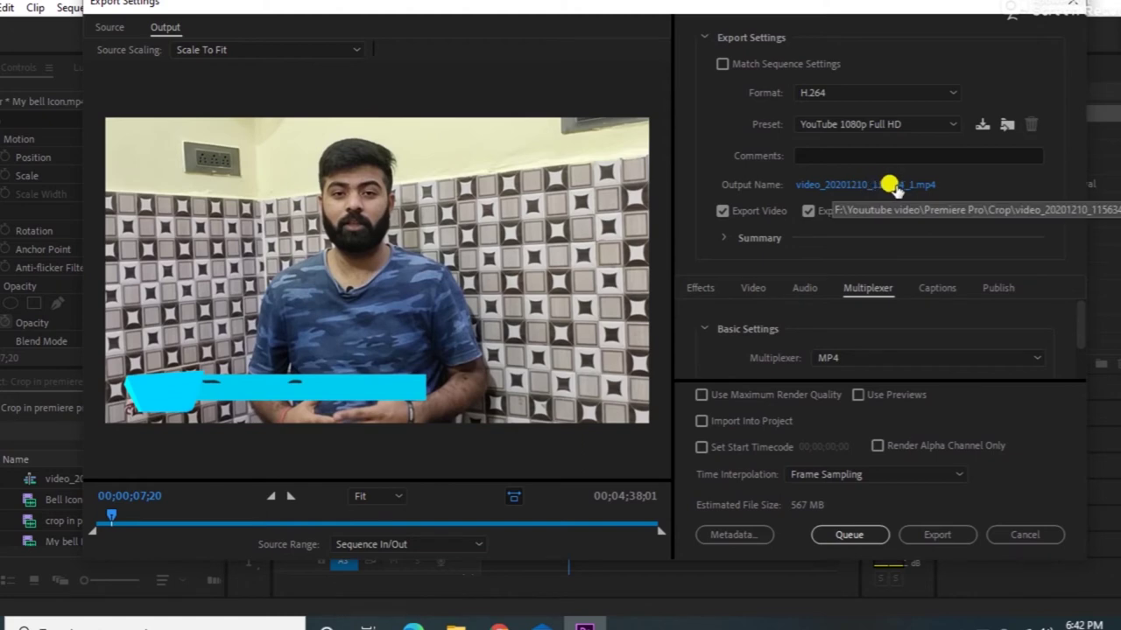
left_click(902, 186)
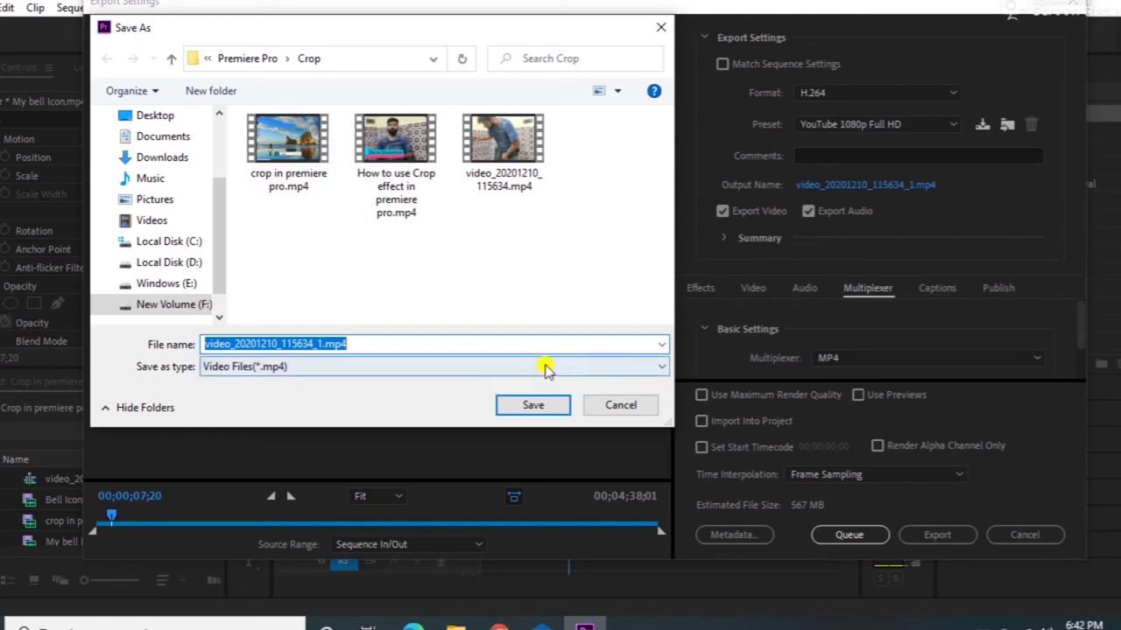
left_click(632, 411)
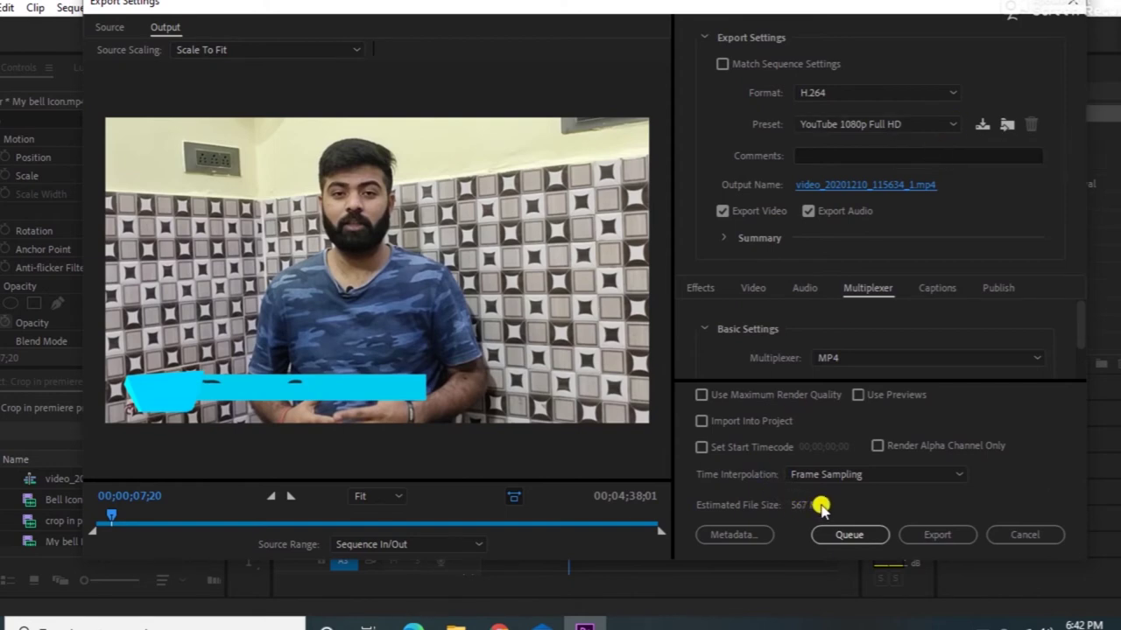
left_click(946, 126)
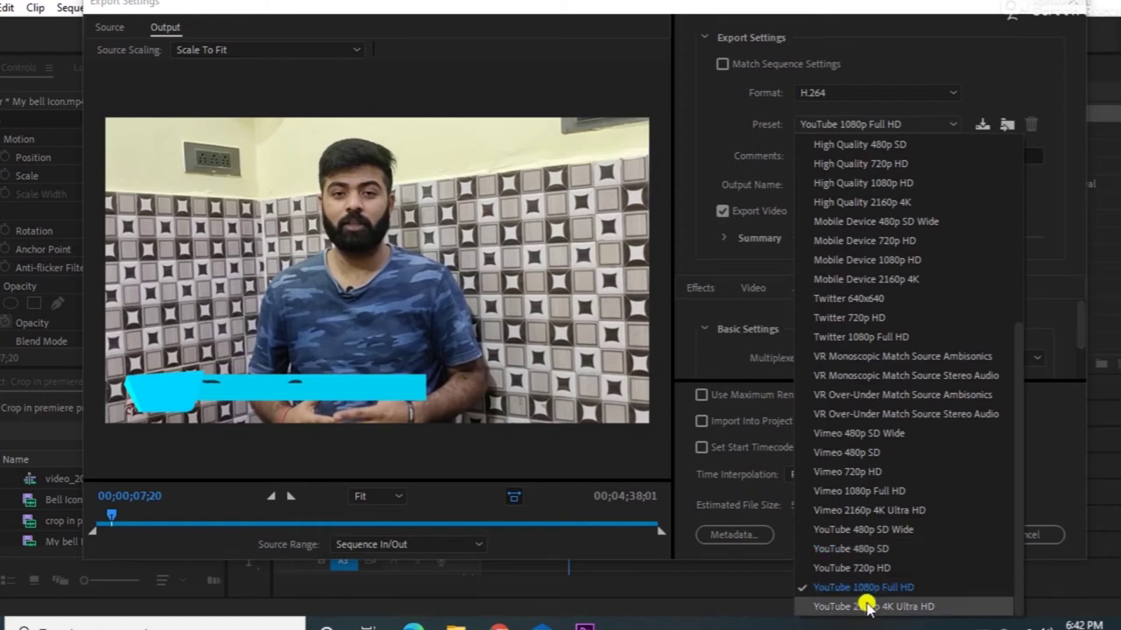
left_click(863, 587)
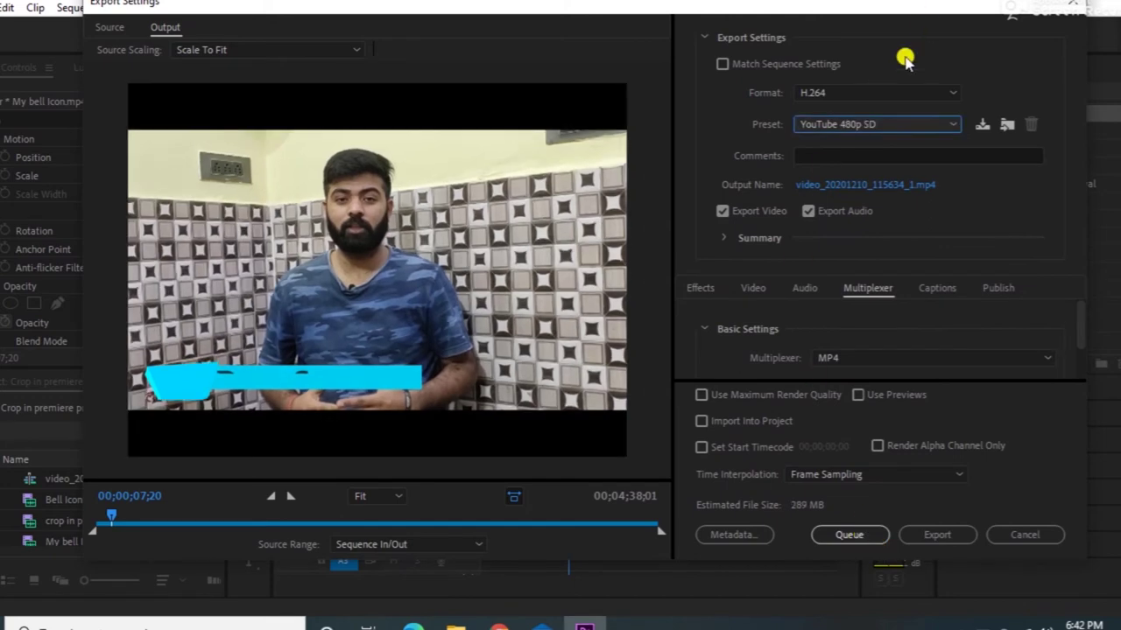
left_click(947, 126)
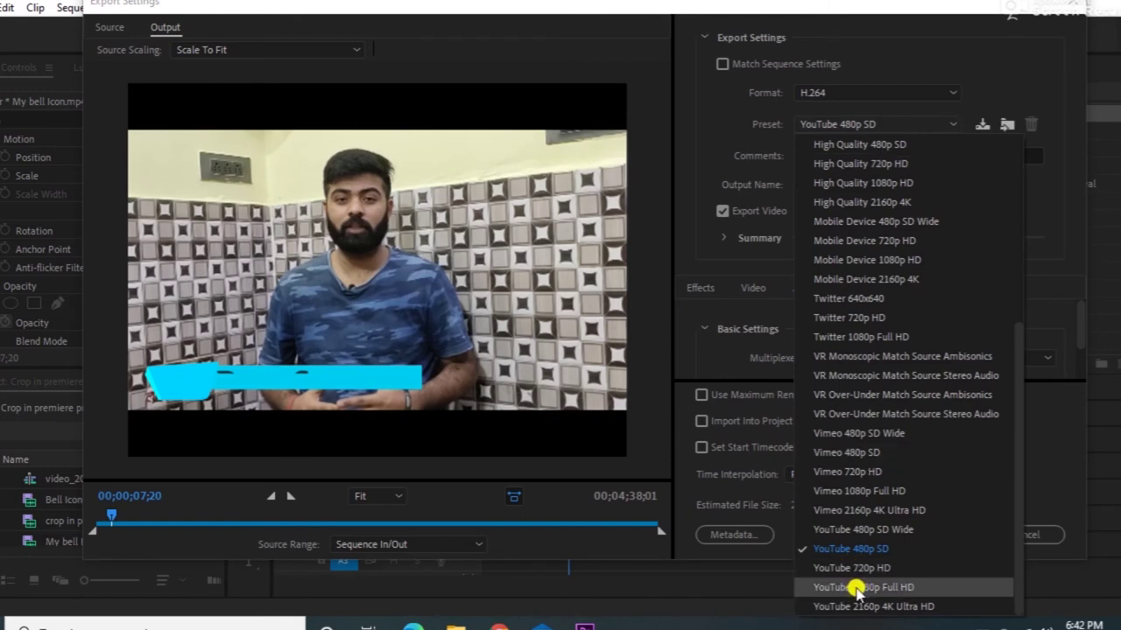
left_click(856, 588)
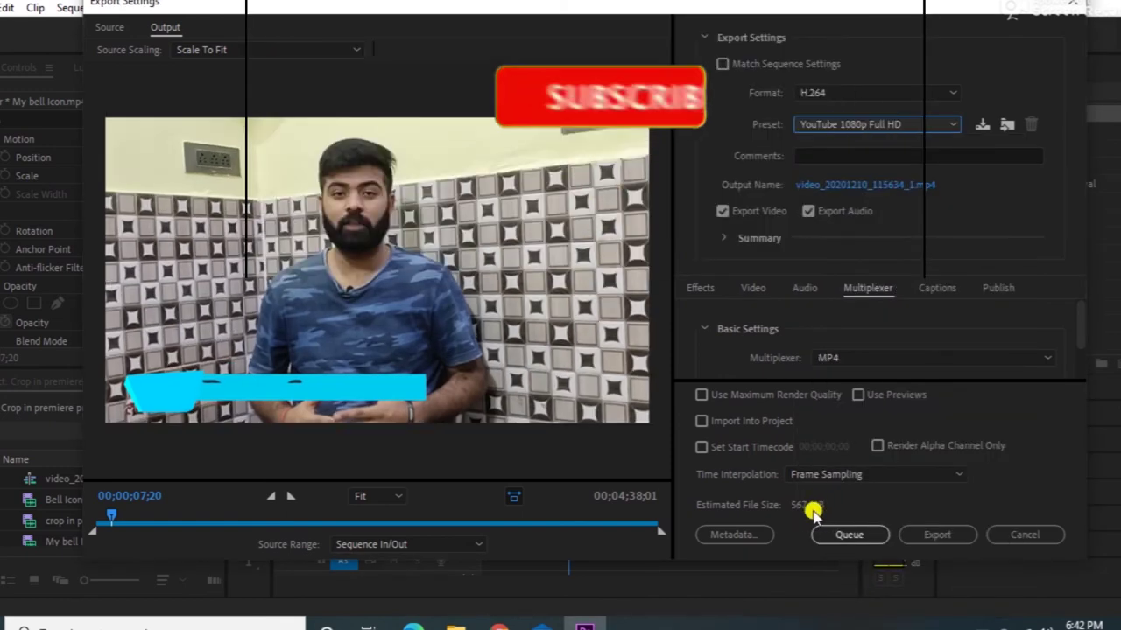
left_click(939, 535)
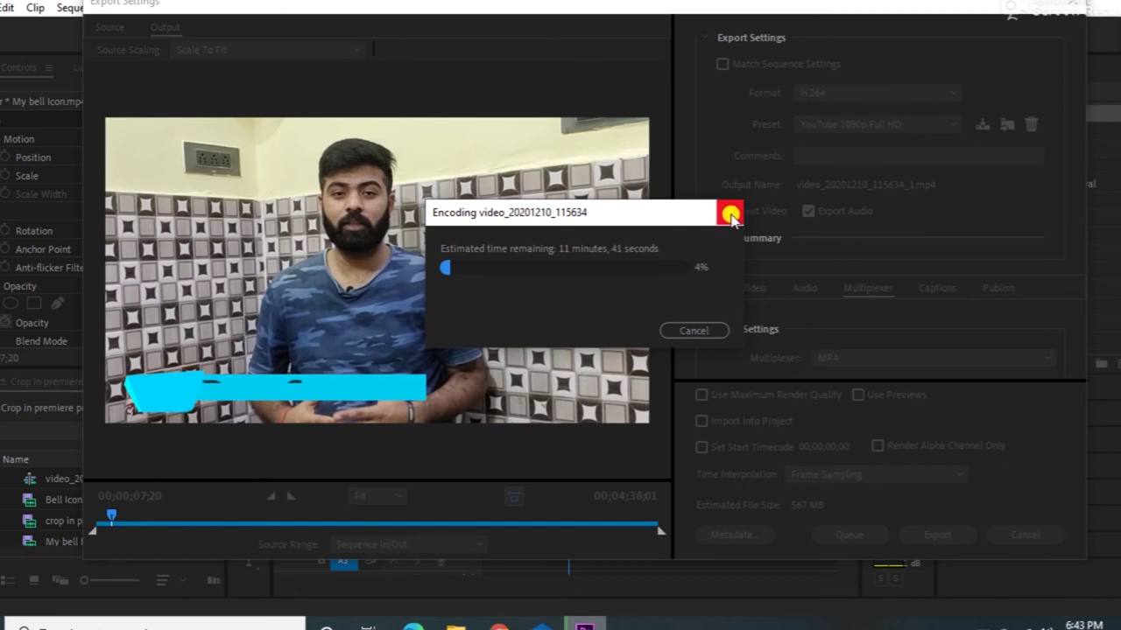
left_click(701, 330)
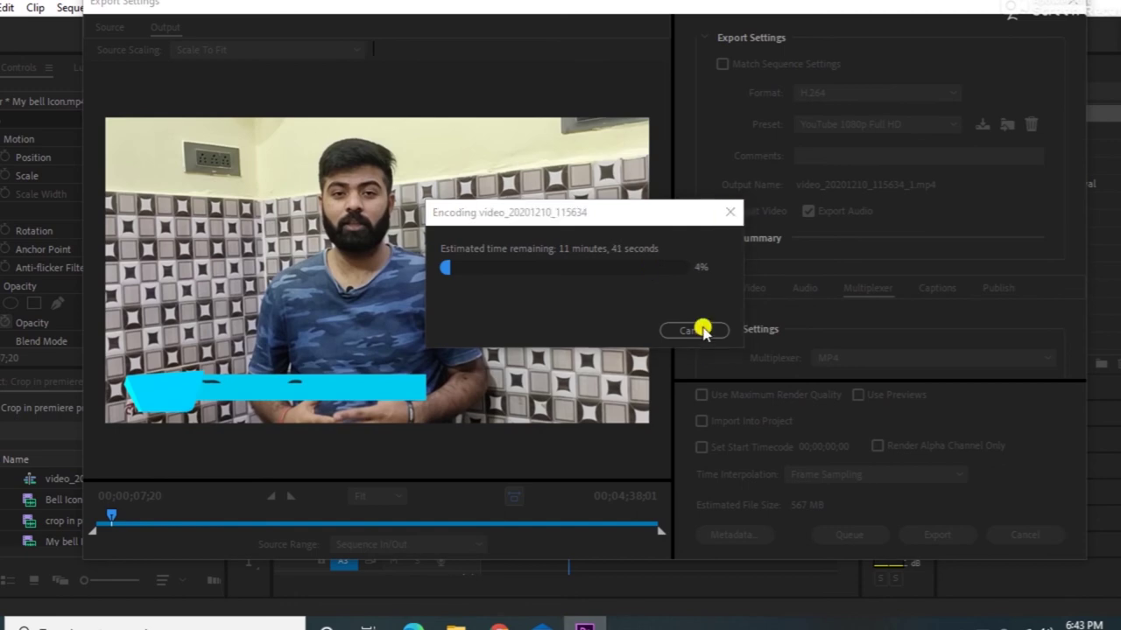
left_click(703, 330)
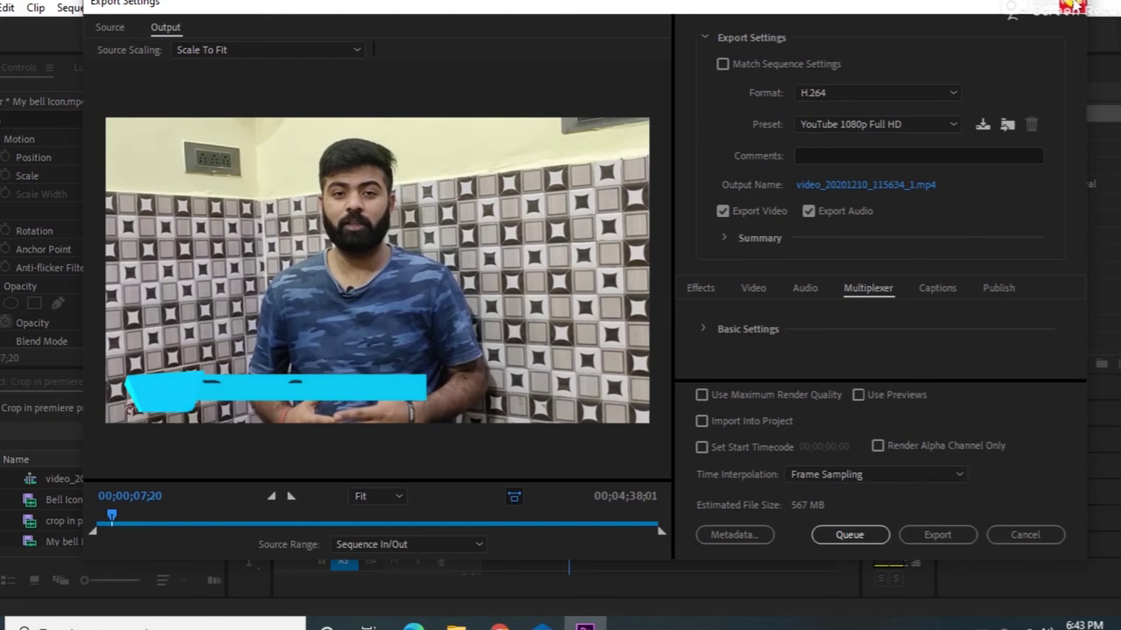
- Cancel the Export Settings dialog to return to the video_20201210_115634 sequence
left_click(1073, 8)
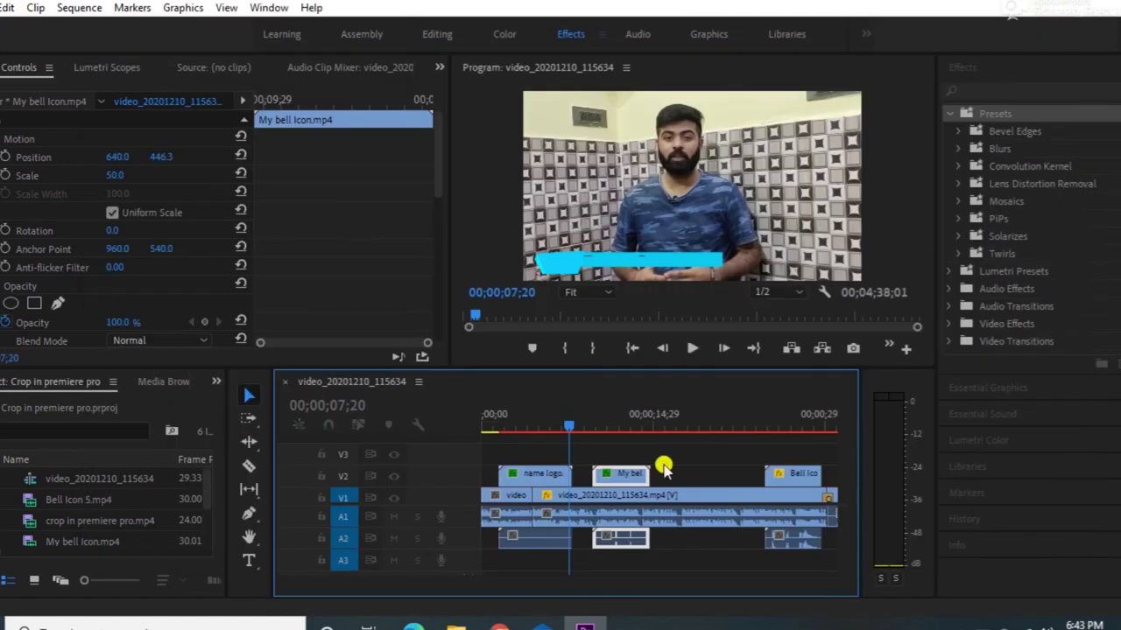